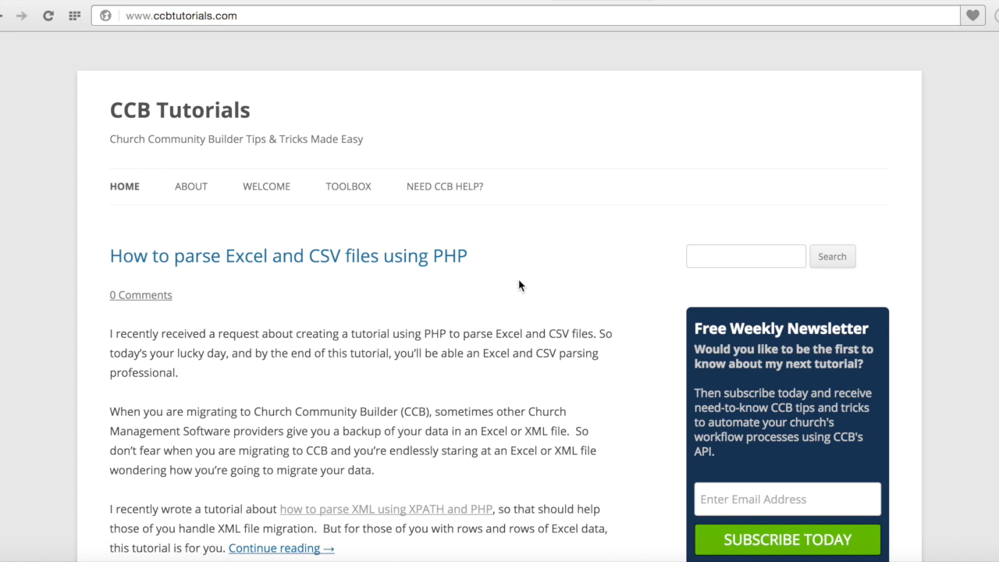
Follow the Bluehost web hosting ad on the CCB Tutorials page and open Bluehost's login page.
scroll(519, 285, down, 5)
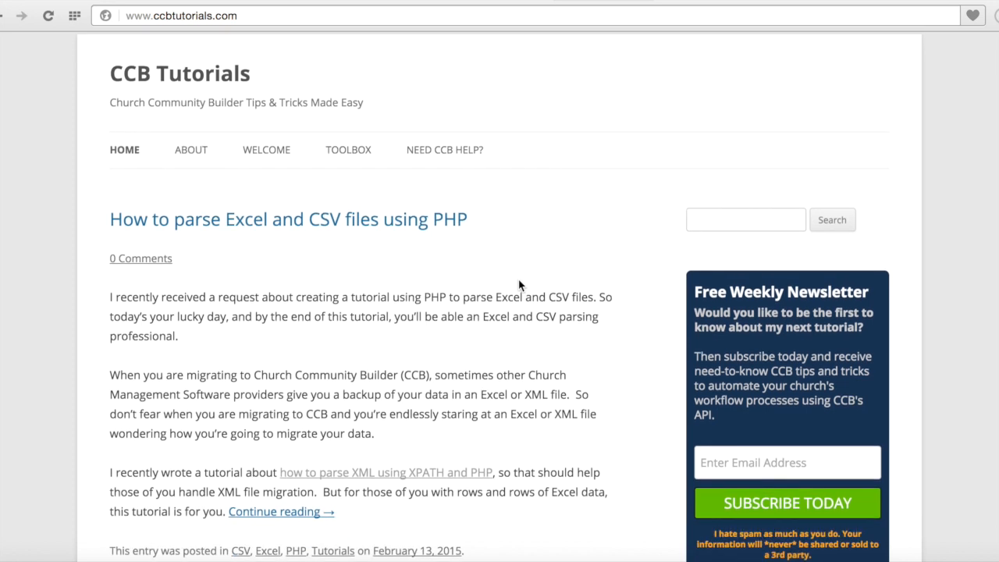
scroll(520, 285, down, 4)
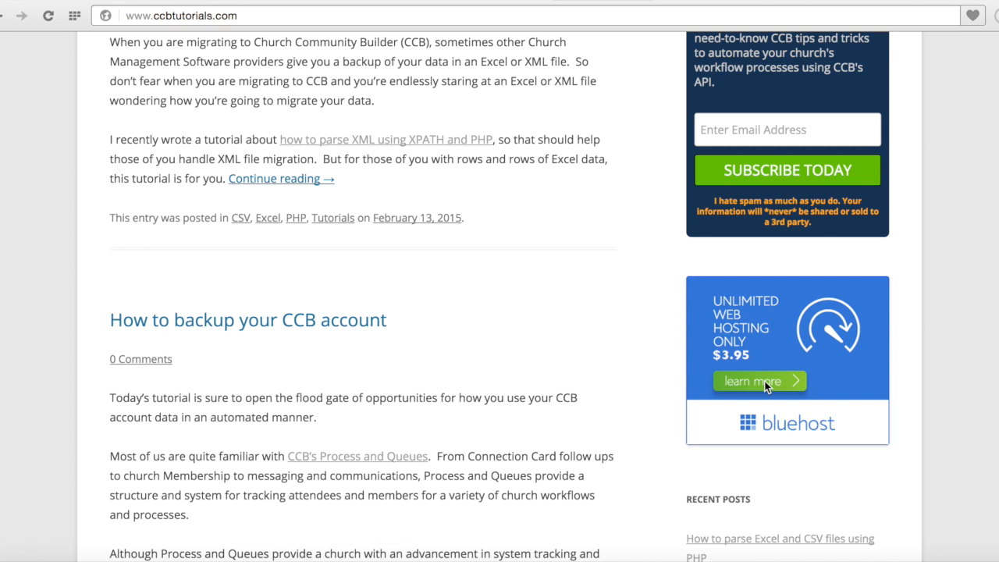
click(794, 386)
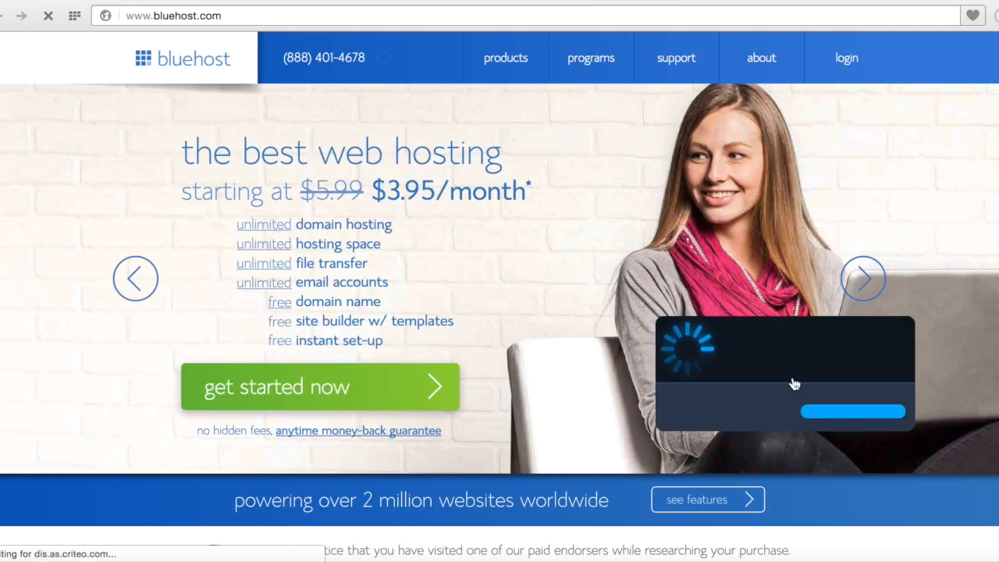
click(848, 63)
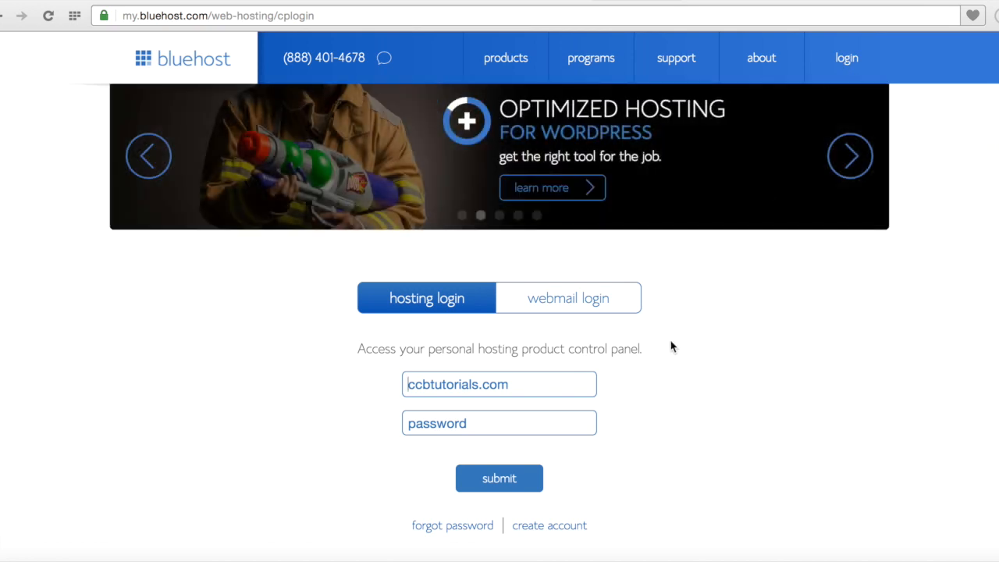
Enter the account password for ccbtutorials.com and sign in to the hosting control panel.
click(558, 422)
text(•••••••••••)
key(Return)
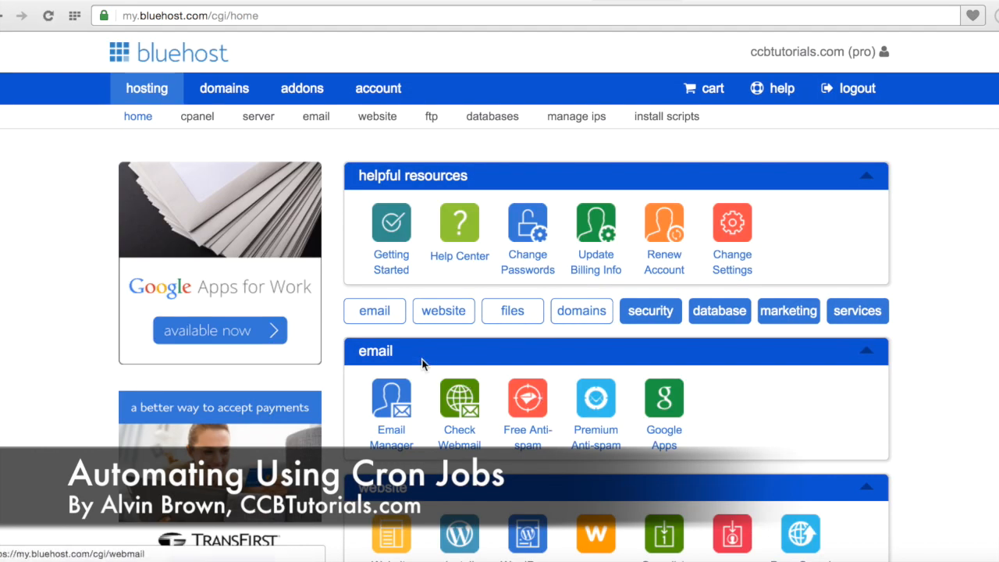
Go to the cPanel section of the hosting account and open Cron jobs from the advanced tools.
click(198, 117)
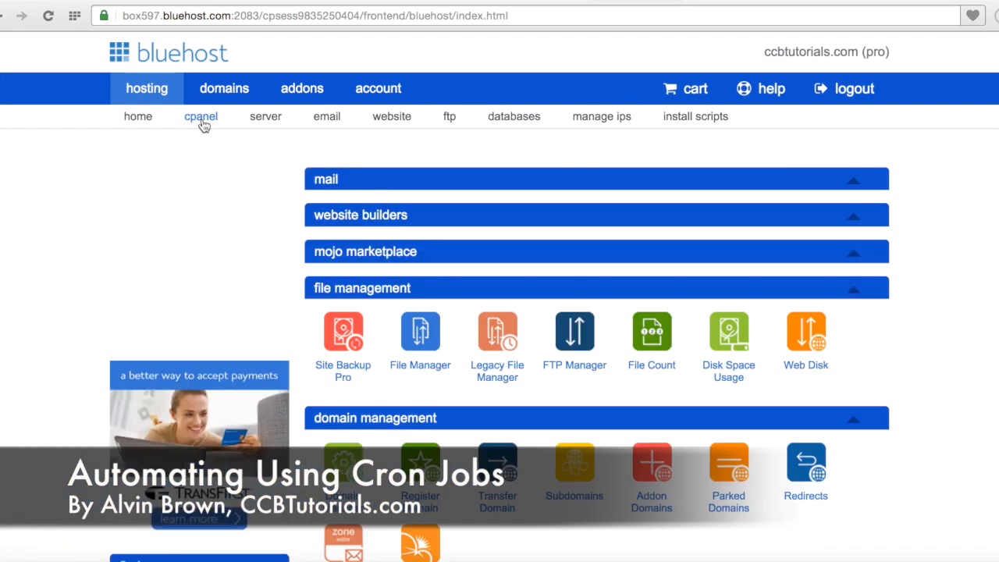
scroll(304, 161, down, 1)
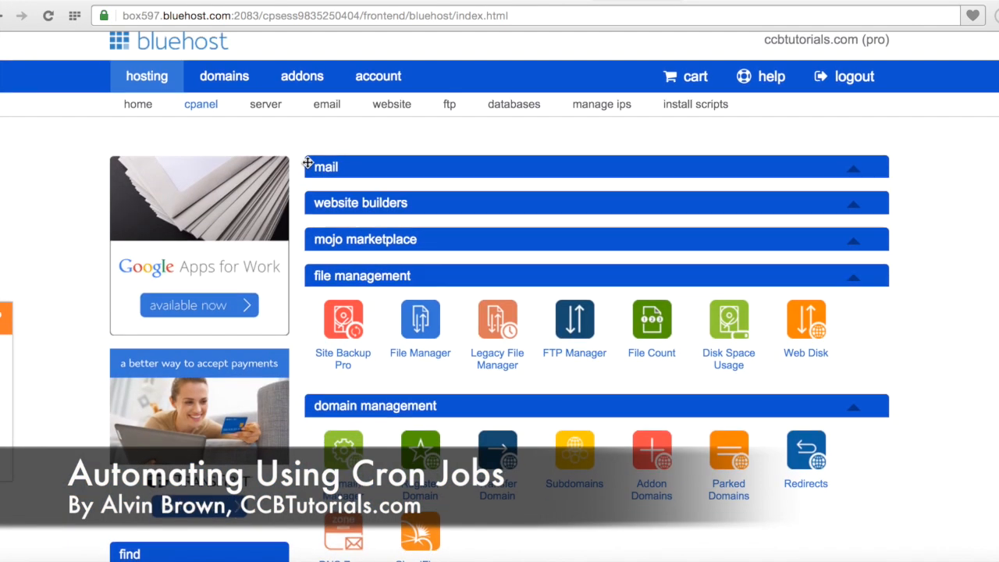
scroll(308, 162, down, 10)
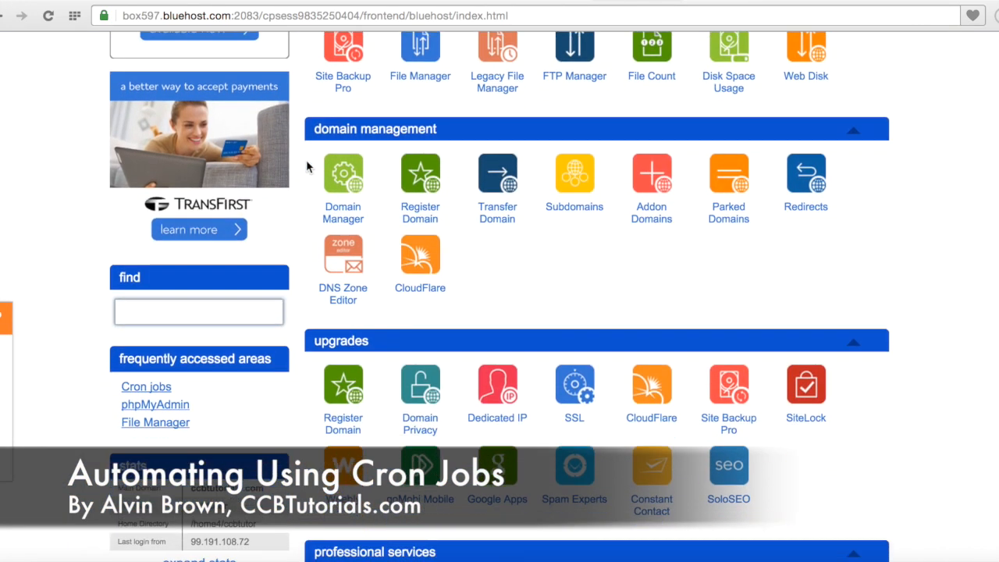
scroll(308, 166, down, 10)
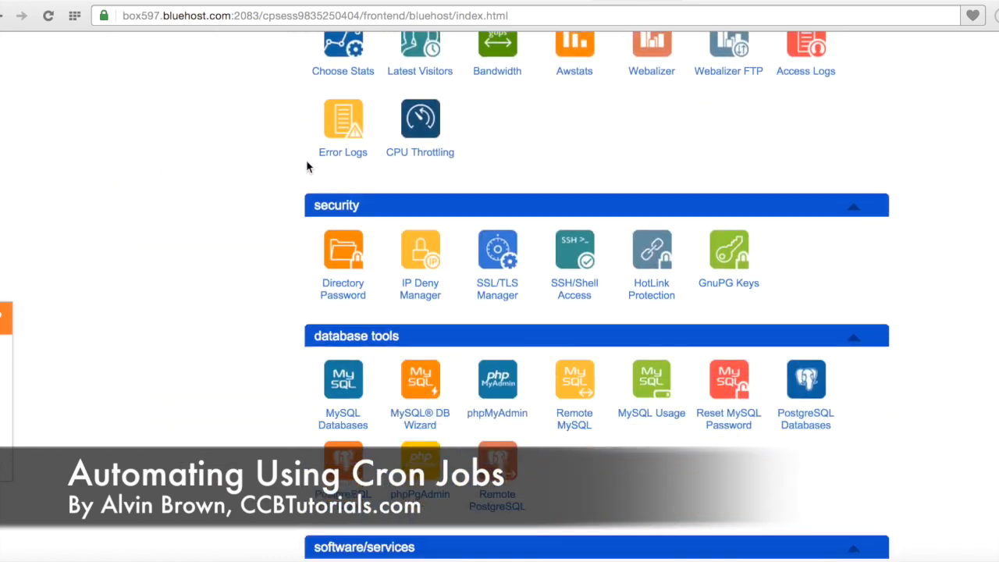
scroll(307, 164, down, 7)
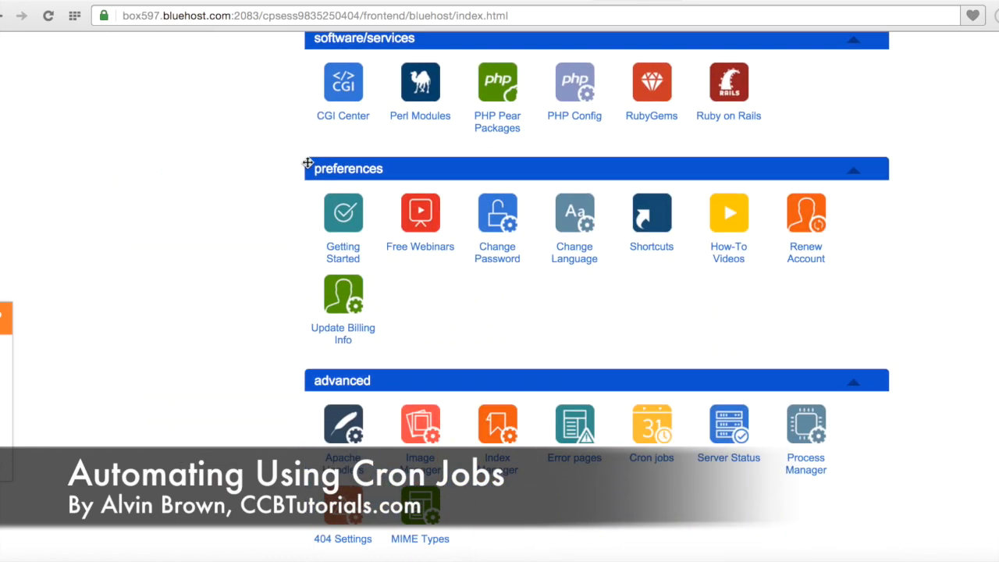
scroll(308, 166, down, 1)
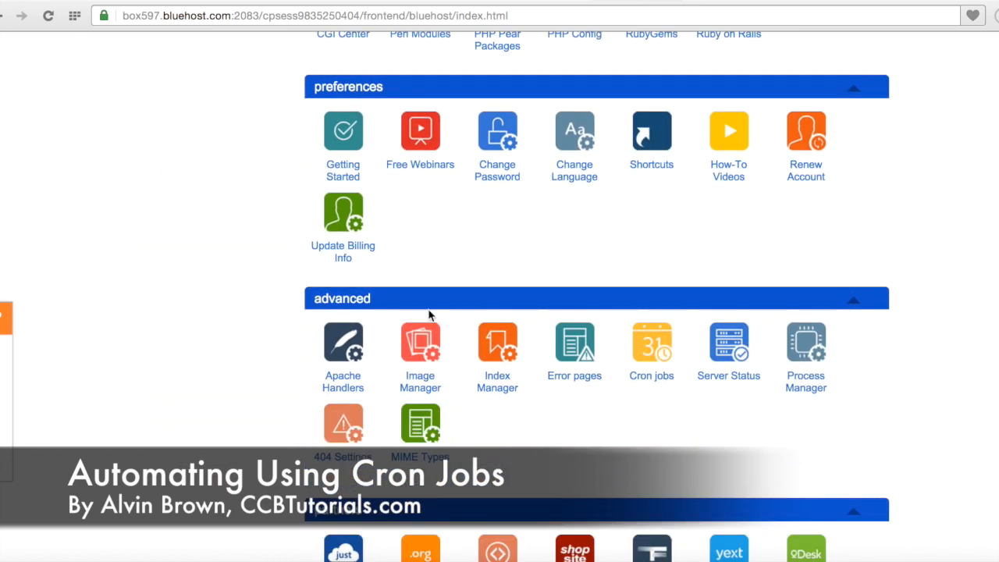
click(658, 360)
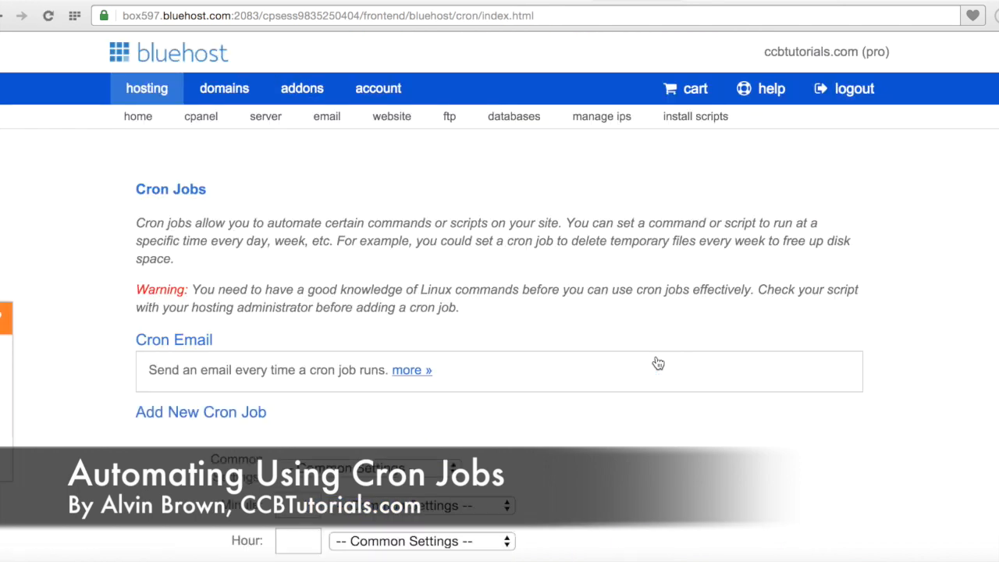
Set the new cron job's schedule to the common setting Once a day (0 0 * * *).
scroll(658, 363, down, 4)
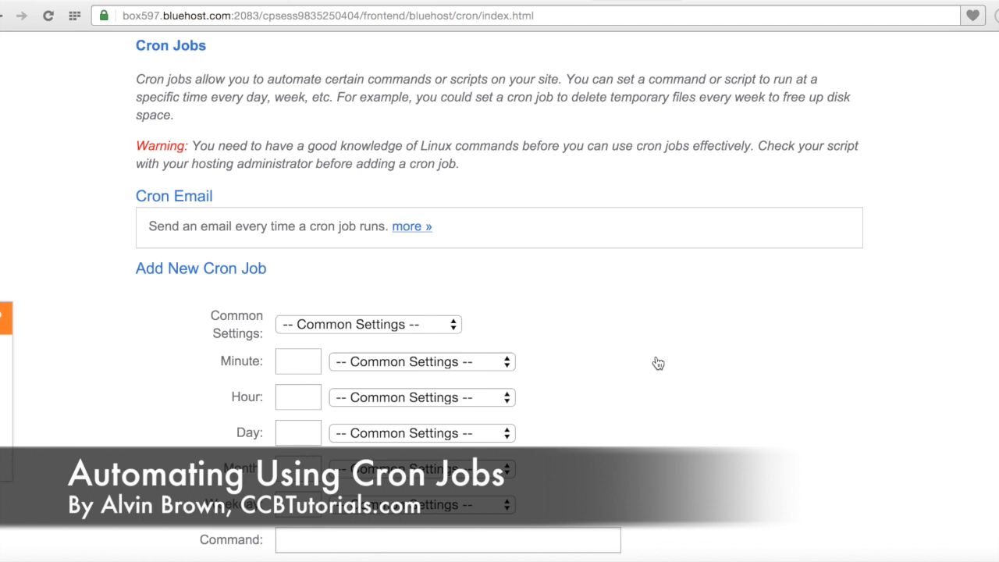
scroll(658, 363, down, 3)
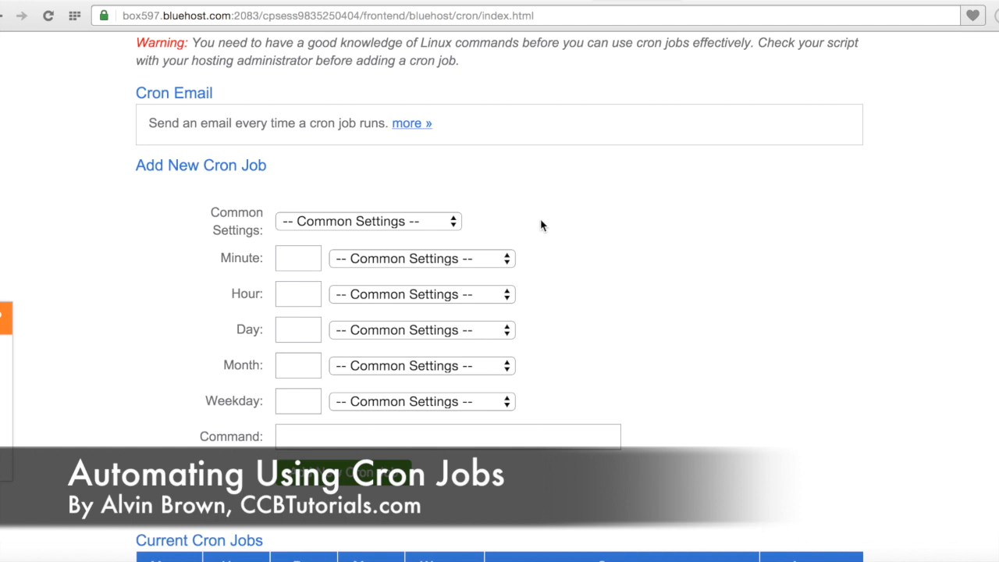
scroll(541, 225, down, 2)
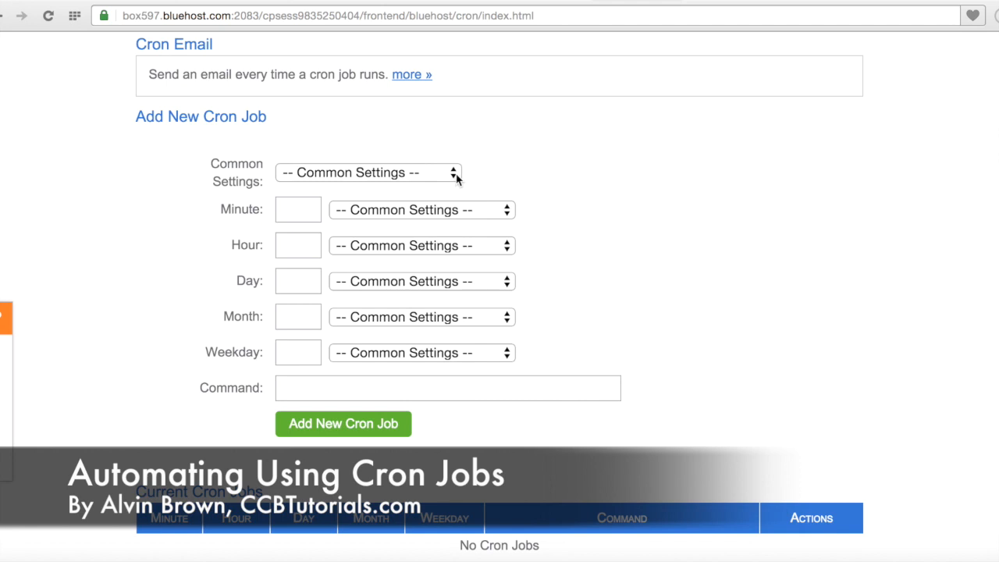
click(456, 177)
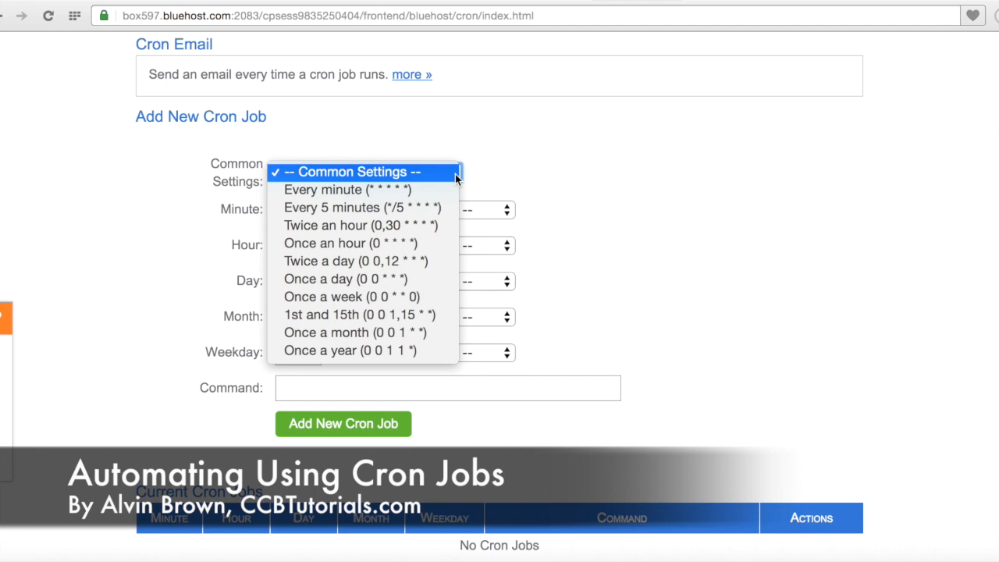
click(418, 278)
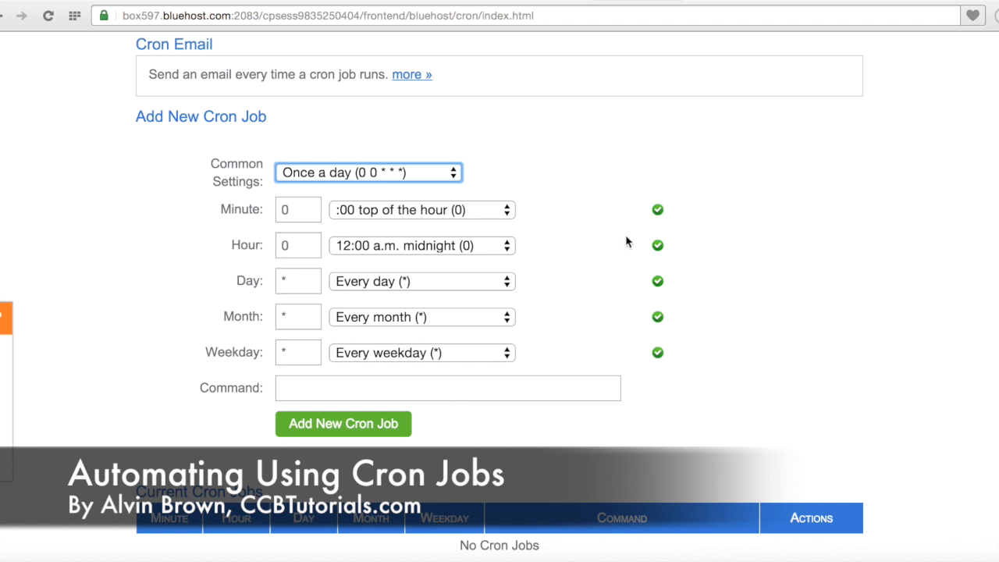
click(541, 391)
text(asdf)
key(BackSpace)
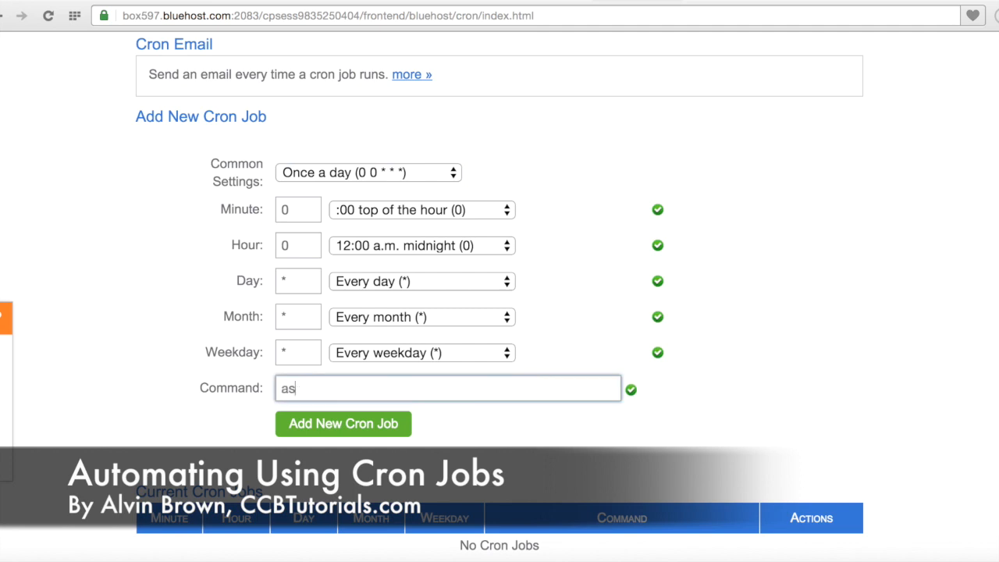
key(BackSpace)
key(BackSpace)
key(BackSpace)
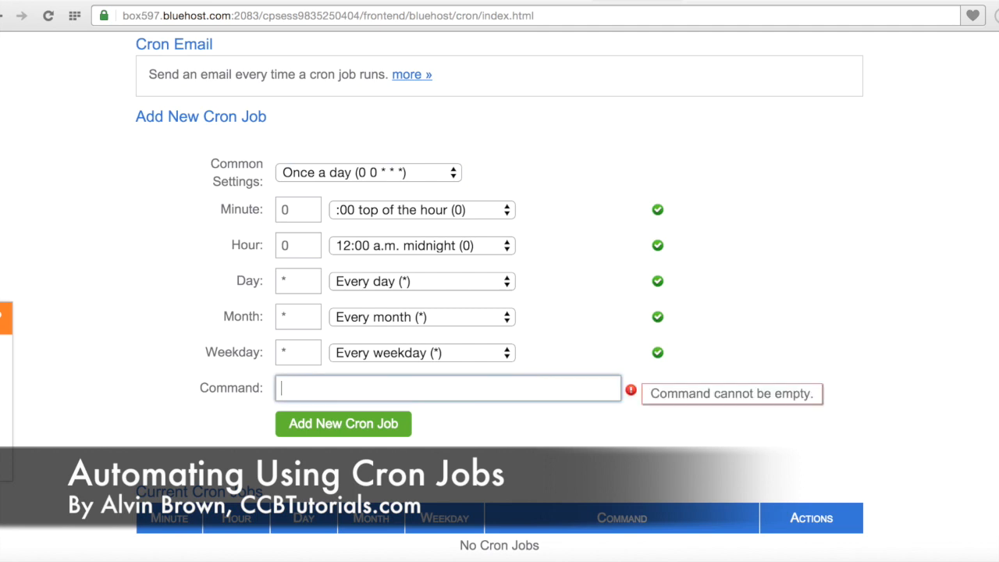
click(640, 416)
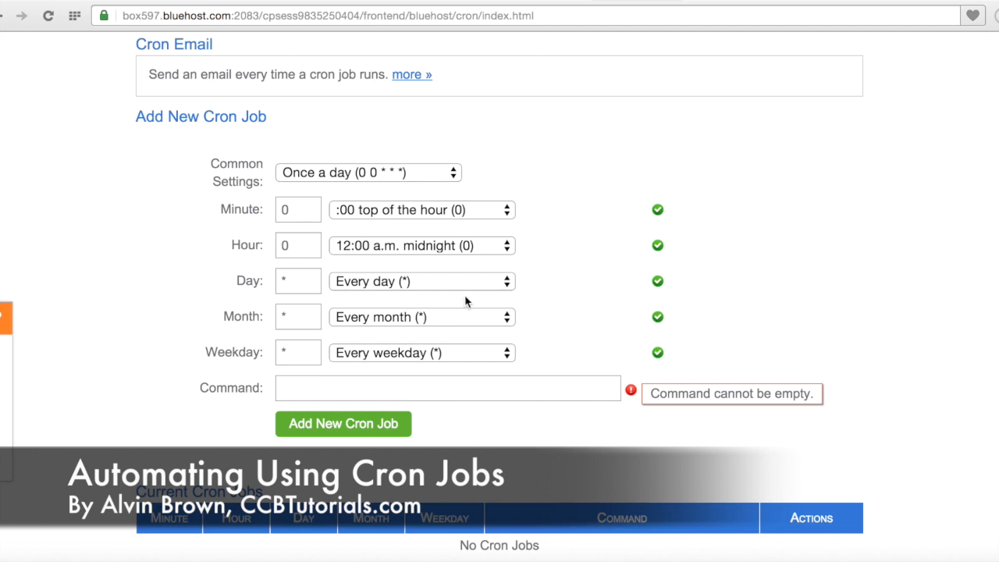
Enter php /home/ccbtutorials.com/public_html/cron-emailer.php as the cron job's command and review the whole path.
click(459, 393)
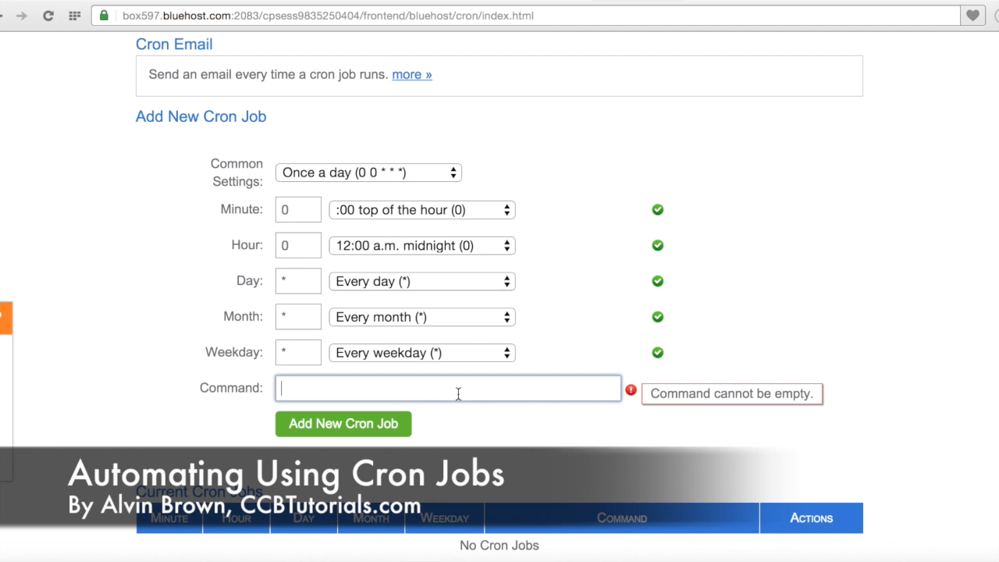
key(super+v)
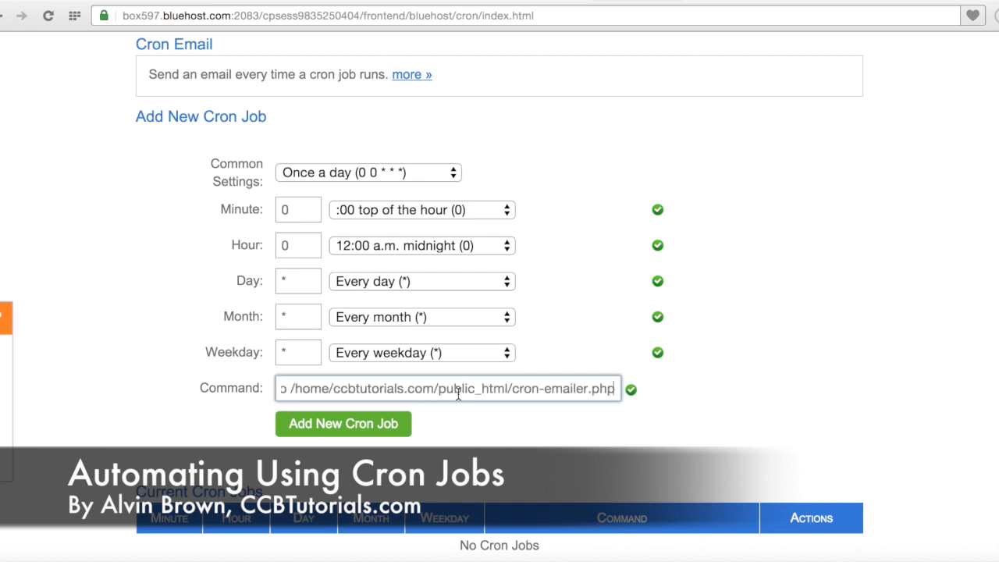
key(super+Left)
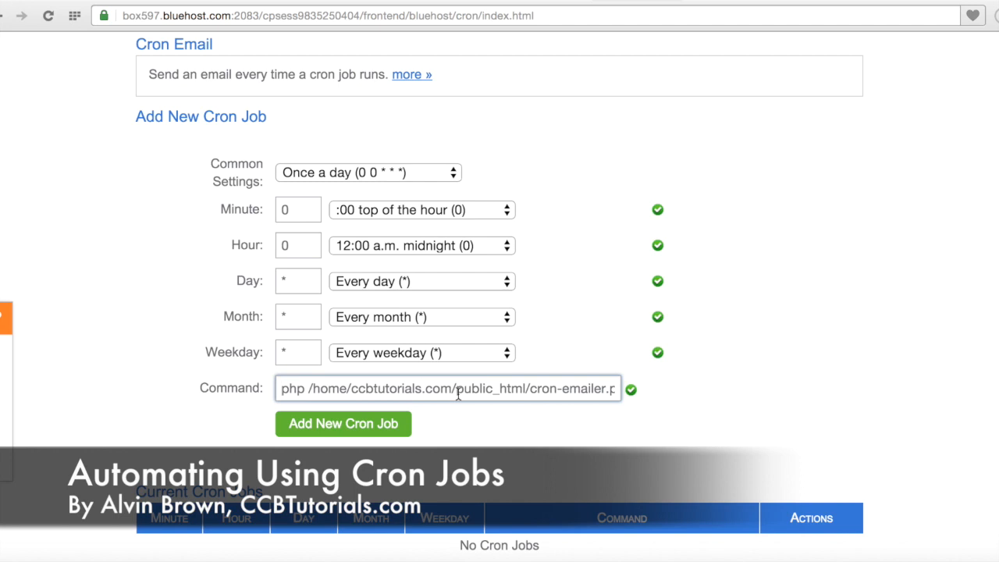
key(Right)
key(Right)
key(End)
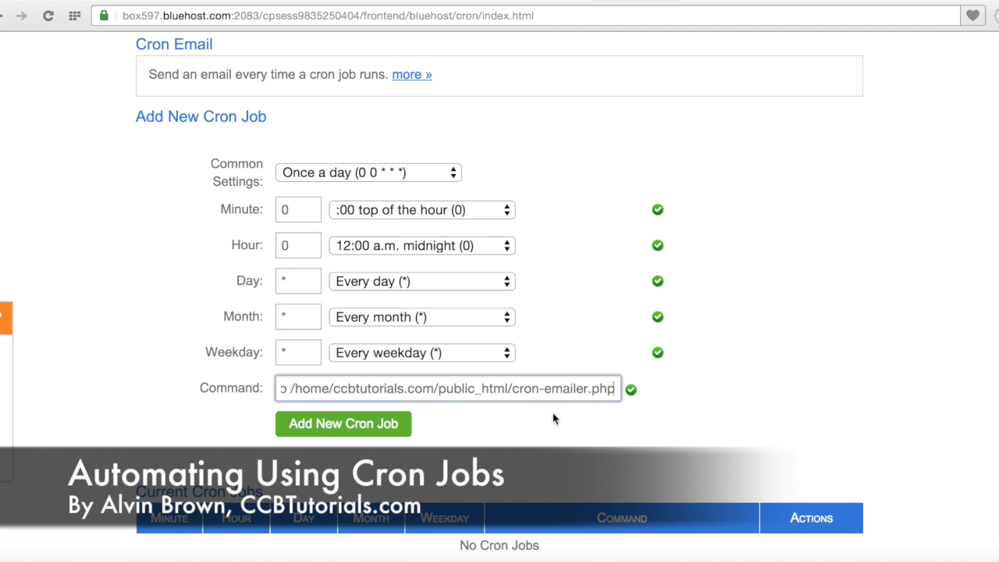
key(ctrl+a)
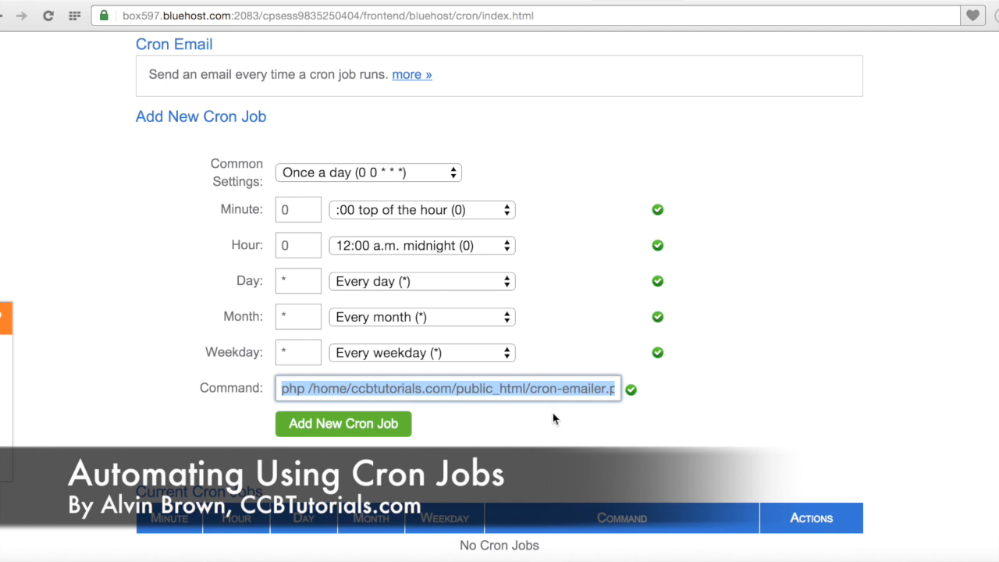
key(BackSpace)
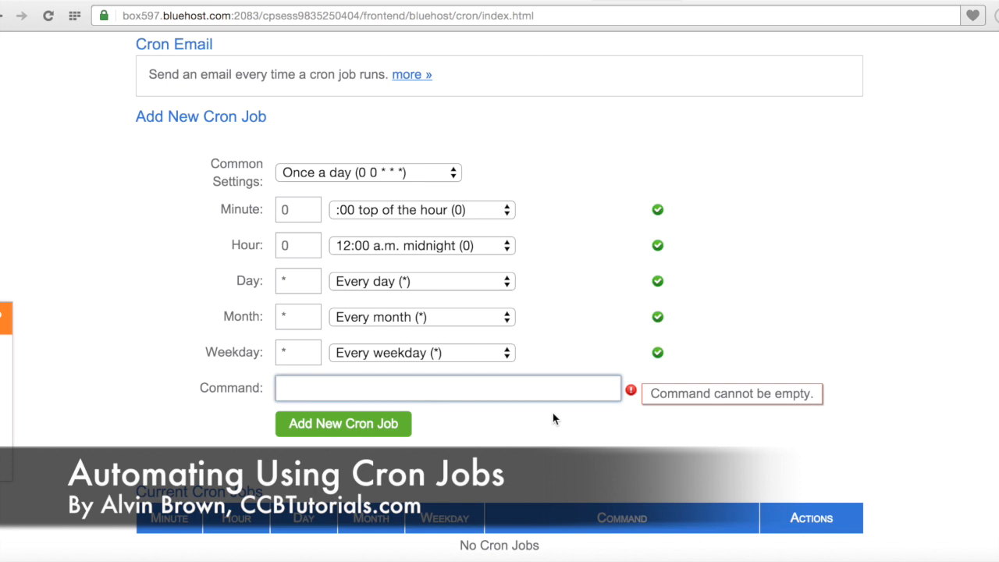
text(/)
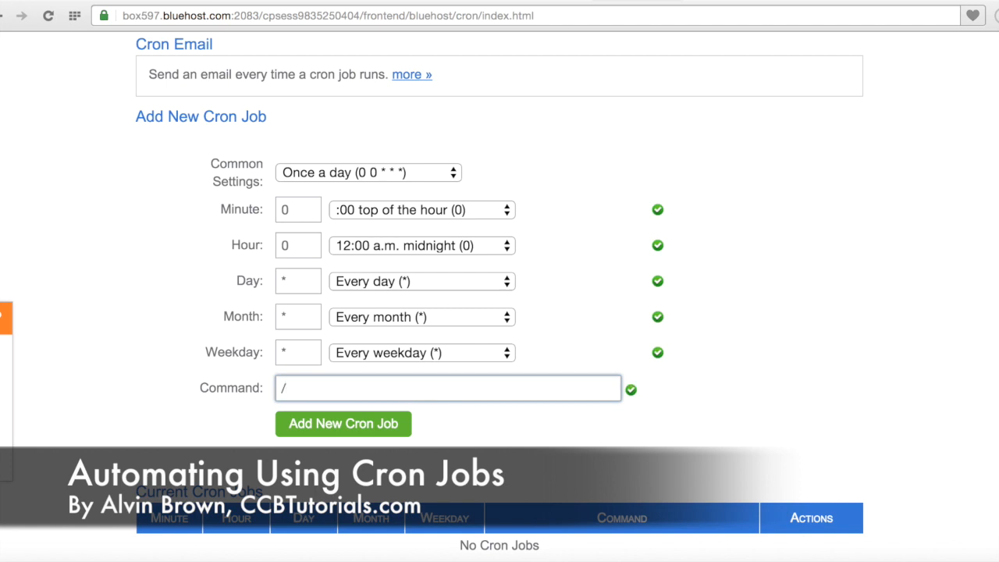
text(usr/bin/GET http://)
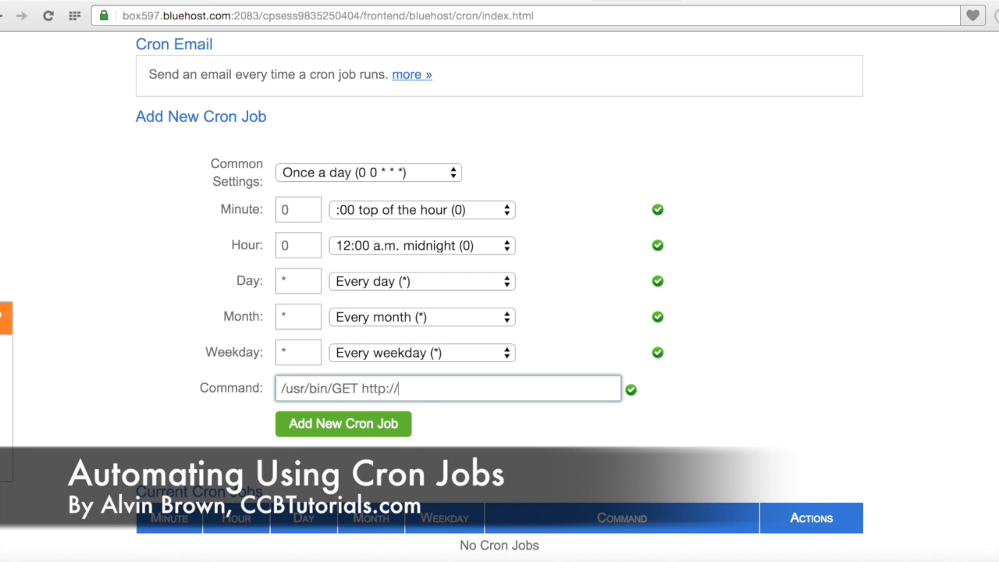
text(www.api.com/api)
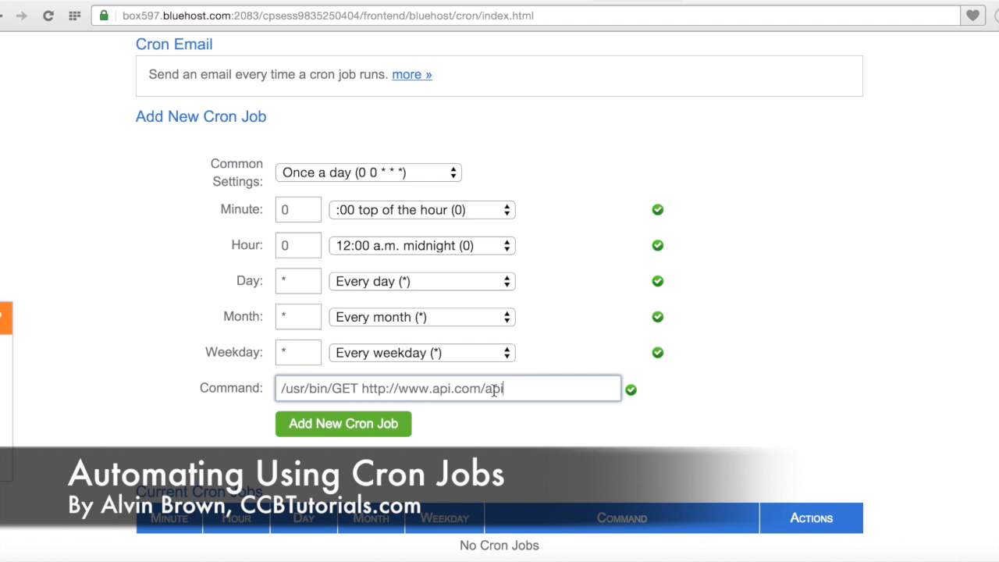
Replace the command with php /home/ccbtutorials.com/public_html/cron-emailer.php and add the new cron job.
key(super+a)
key(super+v)
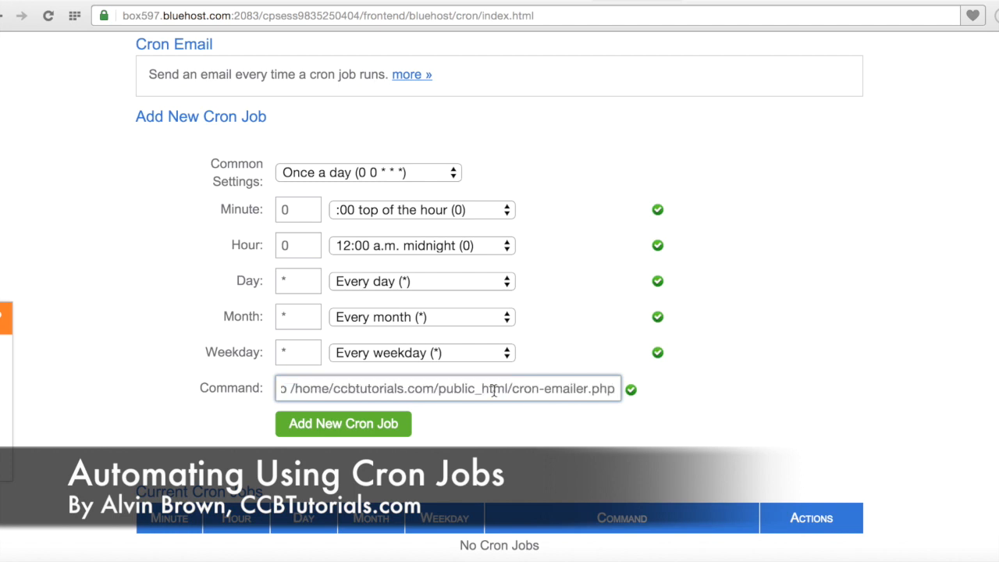
click(399, 427)
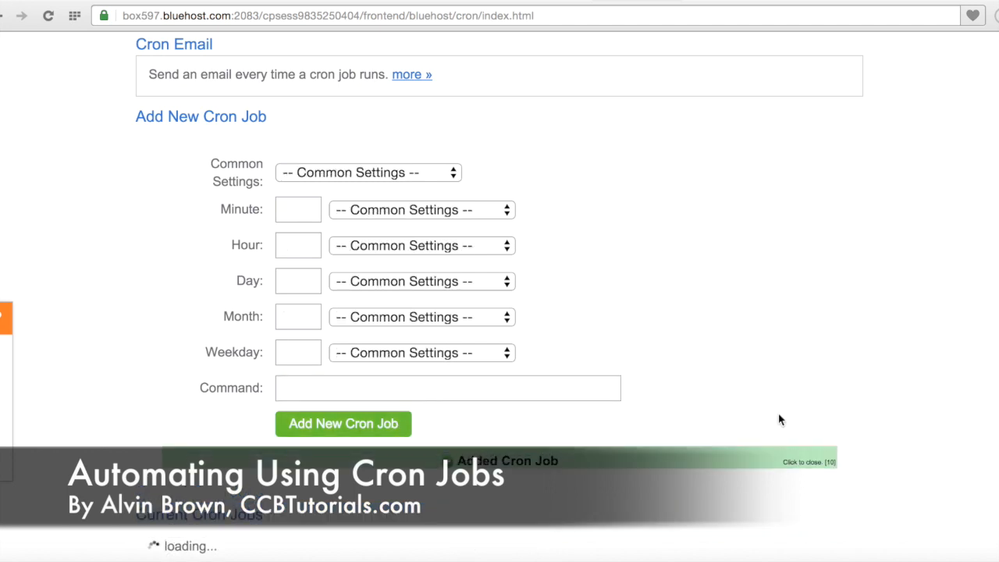
scroll(780, 421, down, 3)
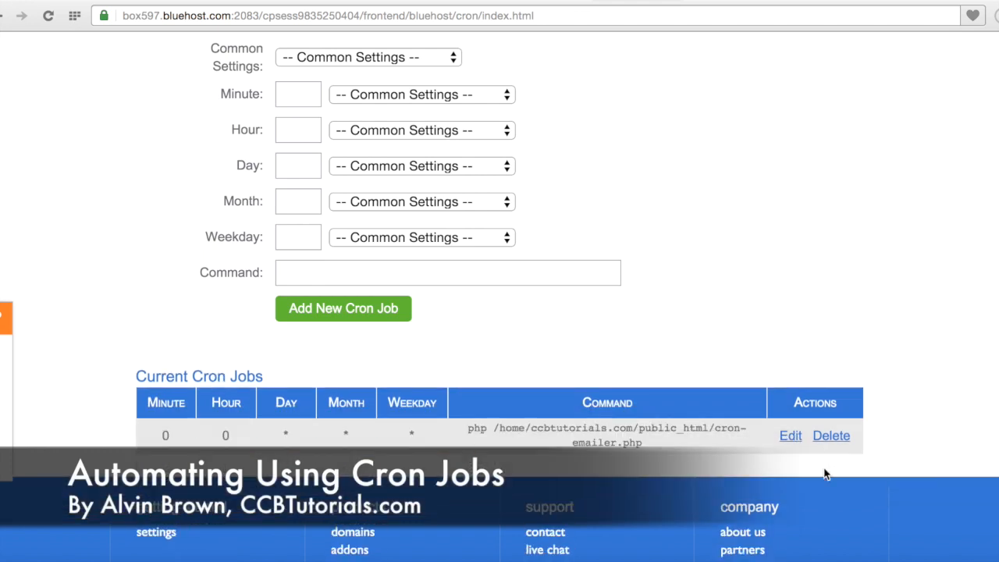
scroll(580, 337, up, 2)
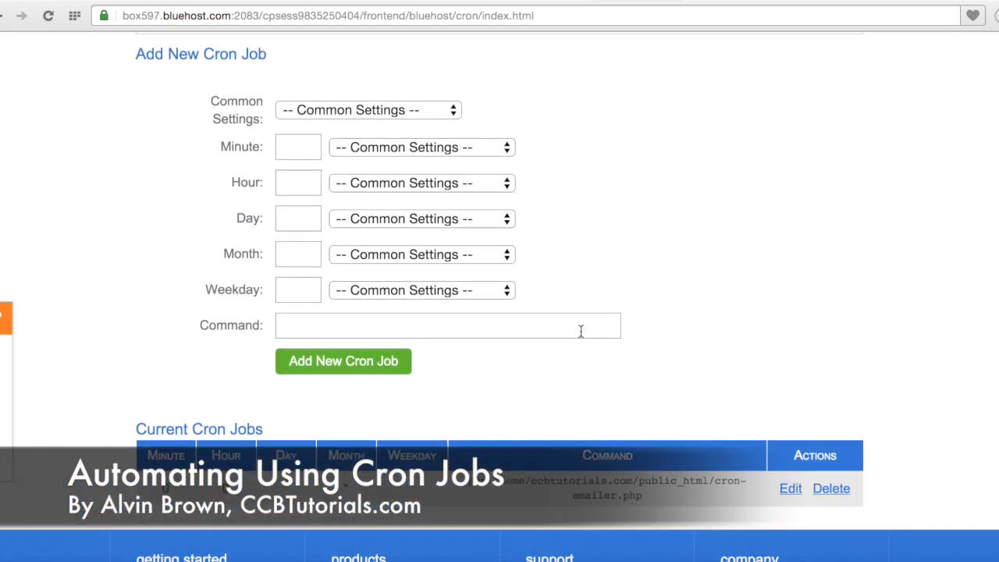